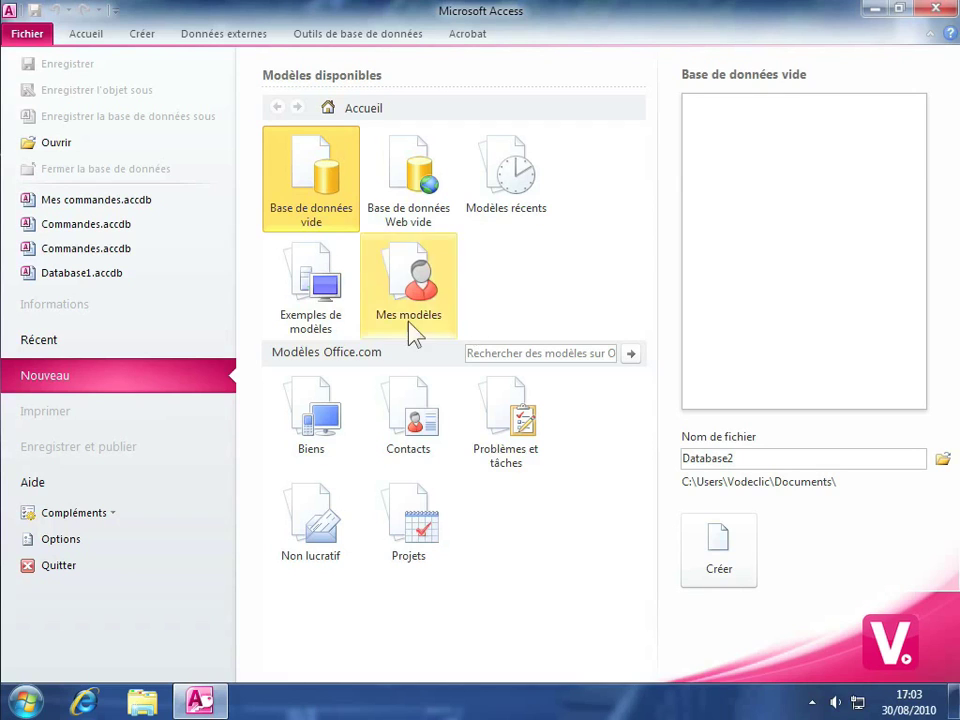
Open the Mes commandes database from the desktop folder (Bureau) in exclusive mode
{"action": "left_click", "coordinate": [67, 144]}
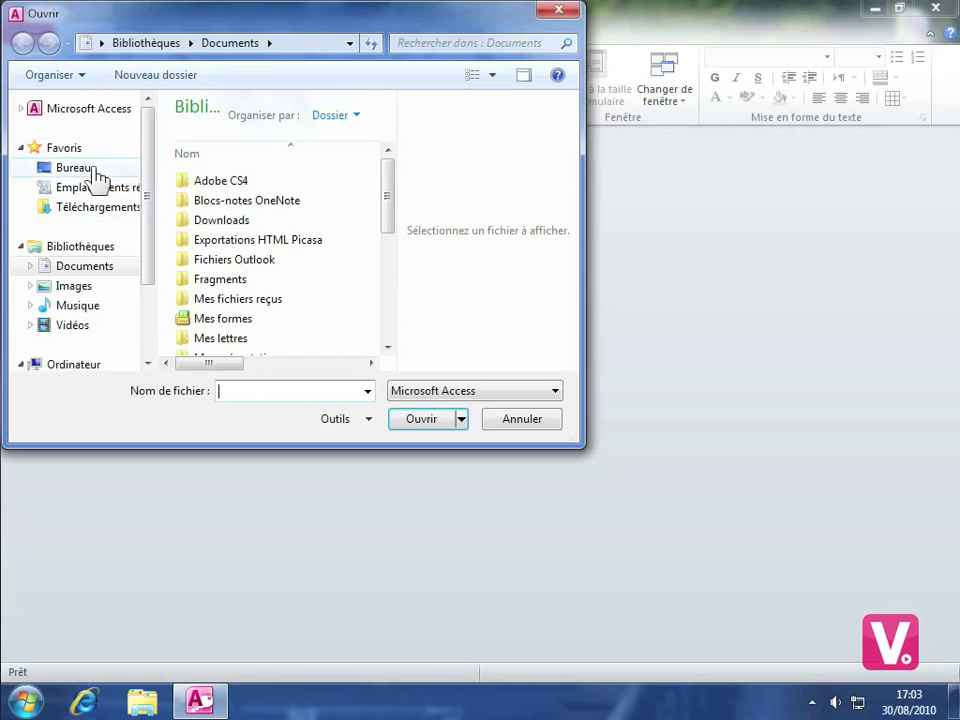
{"action": "left_click", "coordinate": [72, 169]}
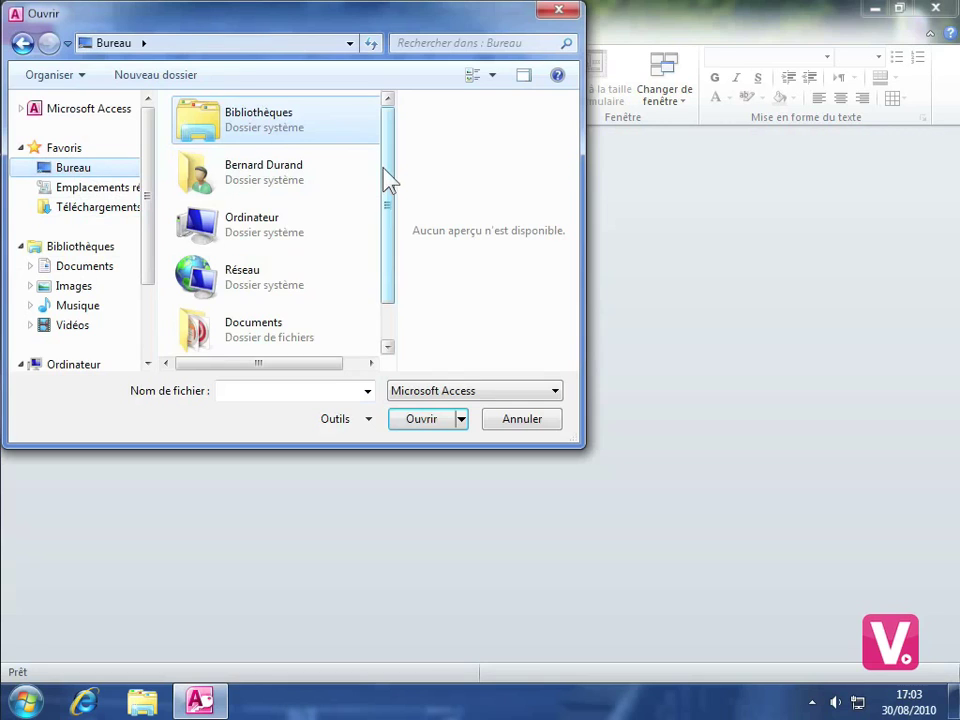
{"action": "scroll", "coordinate": [385, 195], "scroll_direction": "down", "scroll_amount": 2}
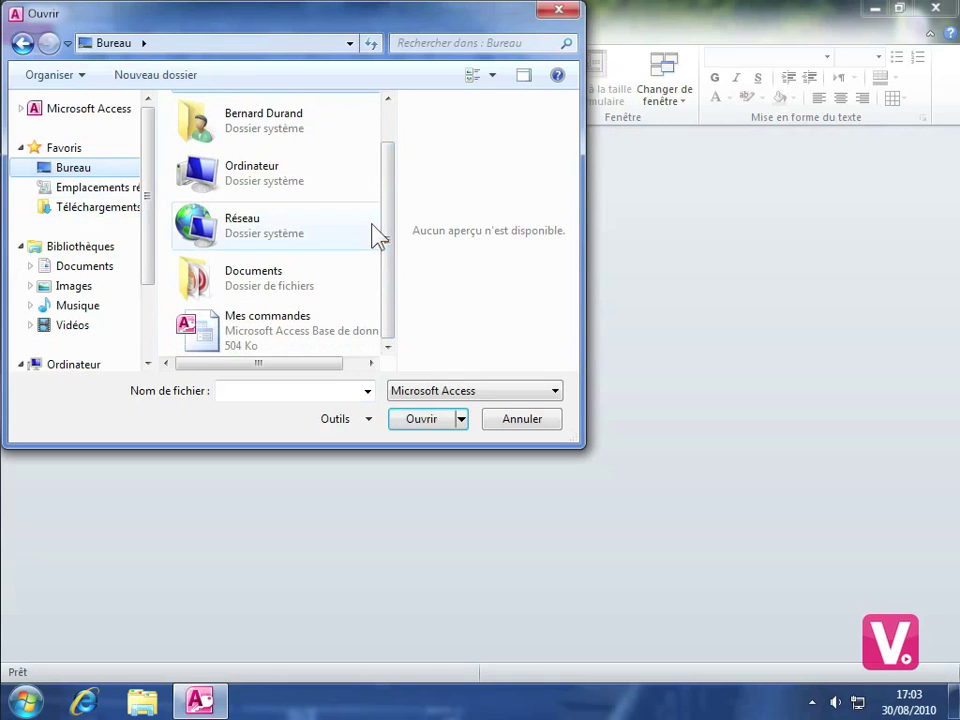
{"action": "left_click", "coordinate": [288, 347]}
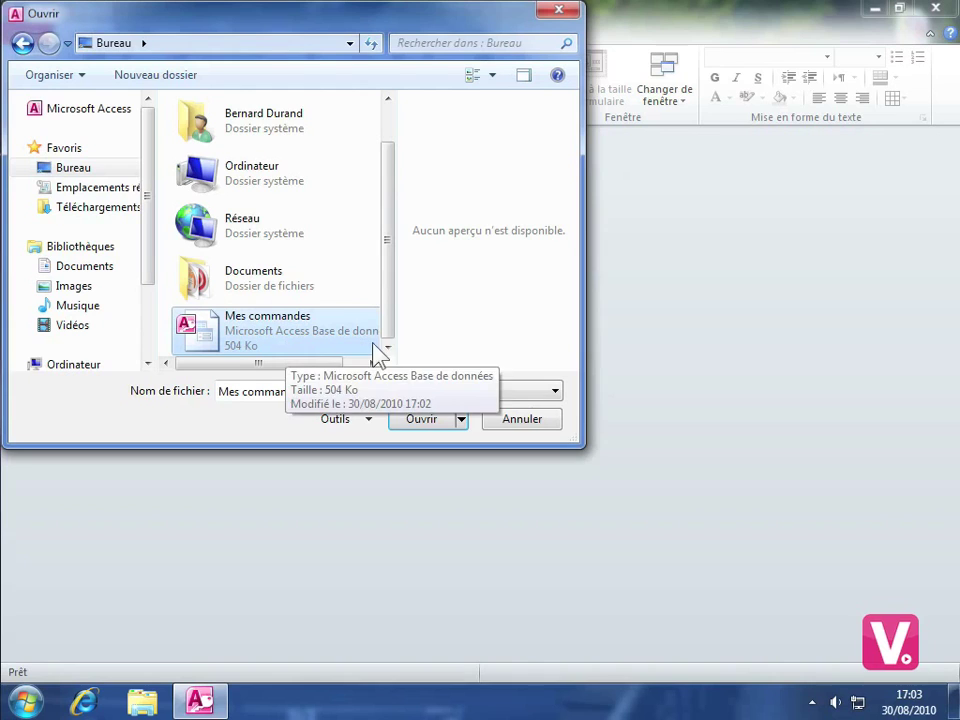
{"action": "left_click", "coordinate": [462, 420]}
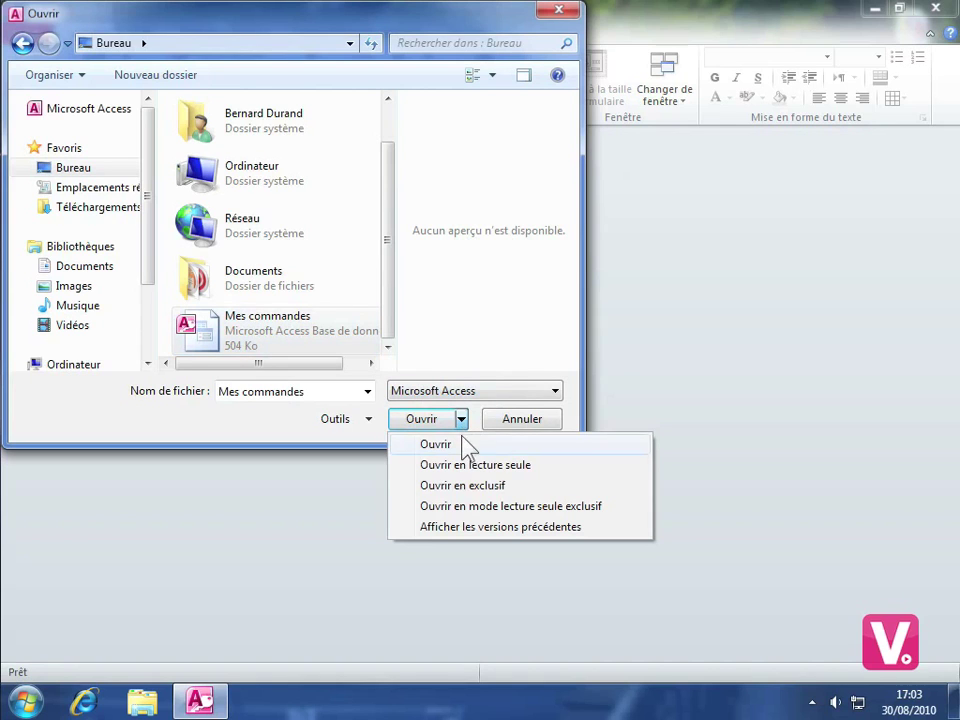
{"action": "left_click", "coordinate": [463, 485]}
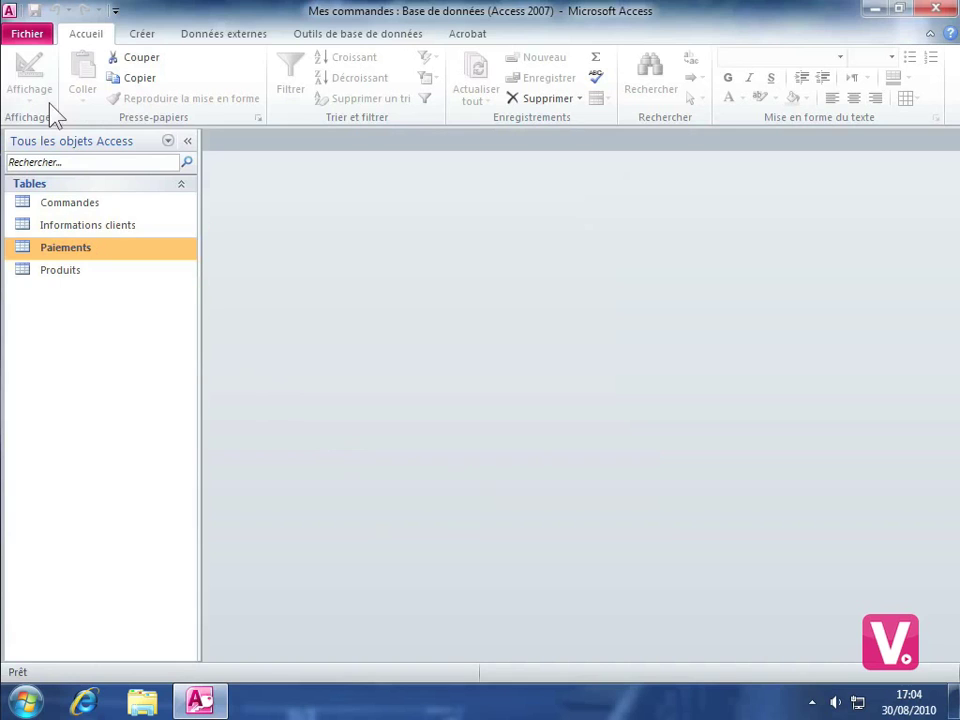
Encrypt the Mes commandes database with a password, entering and confirming the database password
{"action": "left_click", "coordinate": [15, 38]}
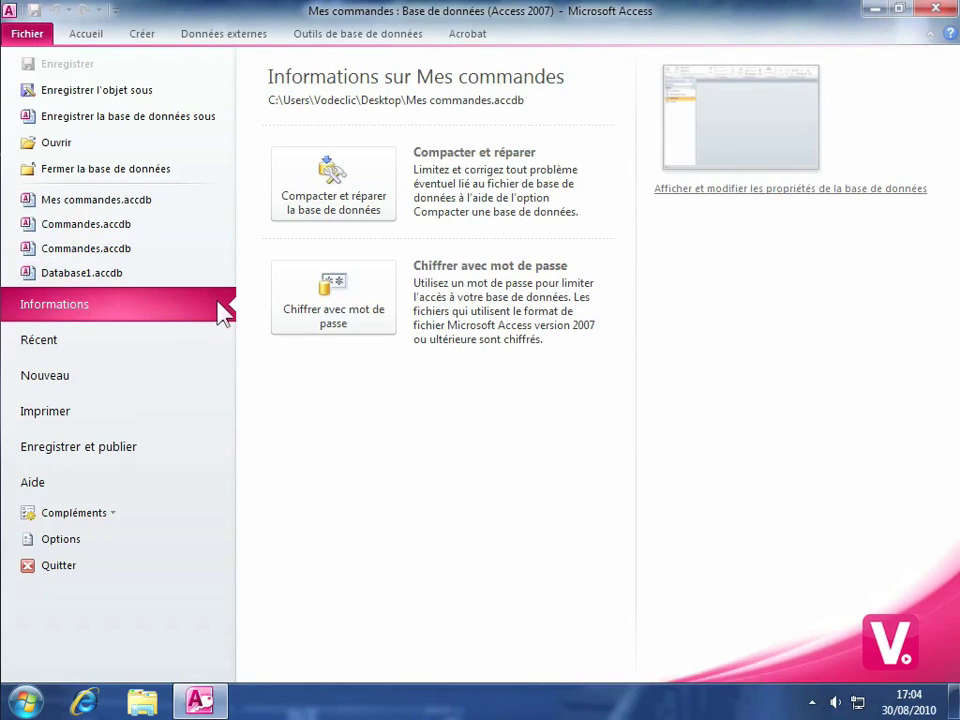
{"action": "left_click", "coordinate": [358, 296]}
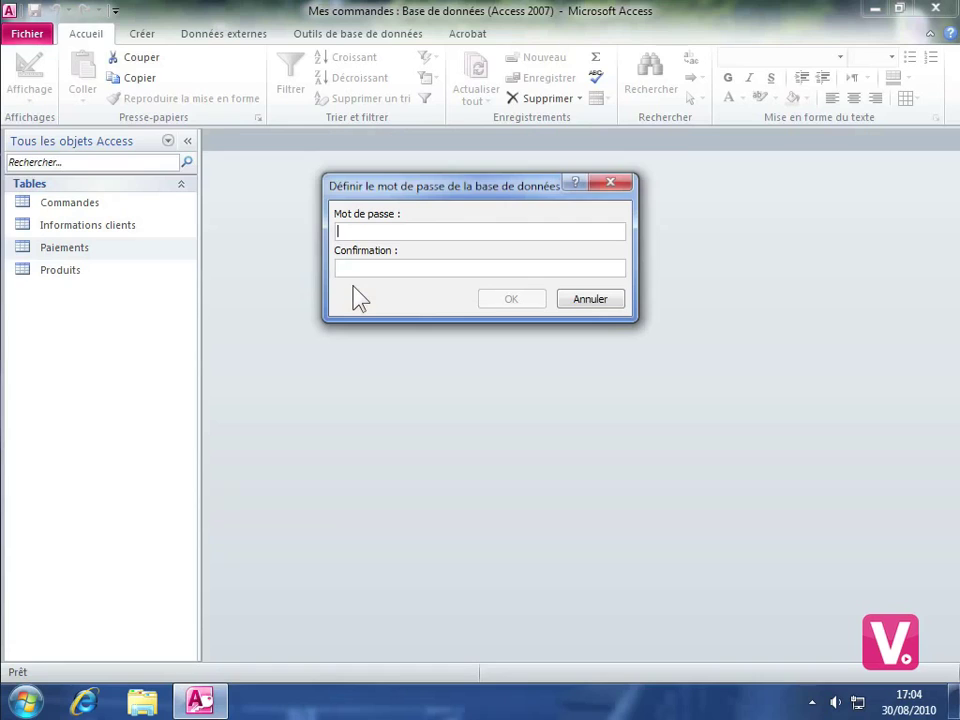
{"action": "type", "text": "********"}
{"action": "left_click", "coordinate": [363, 269]}
{"action": "type", "text": "********"}
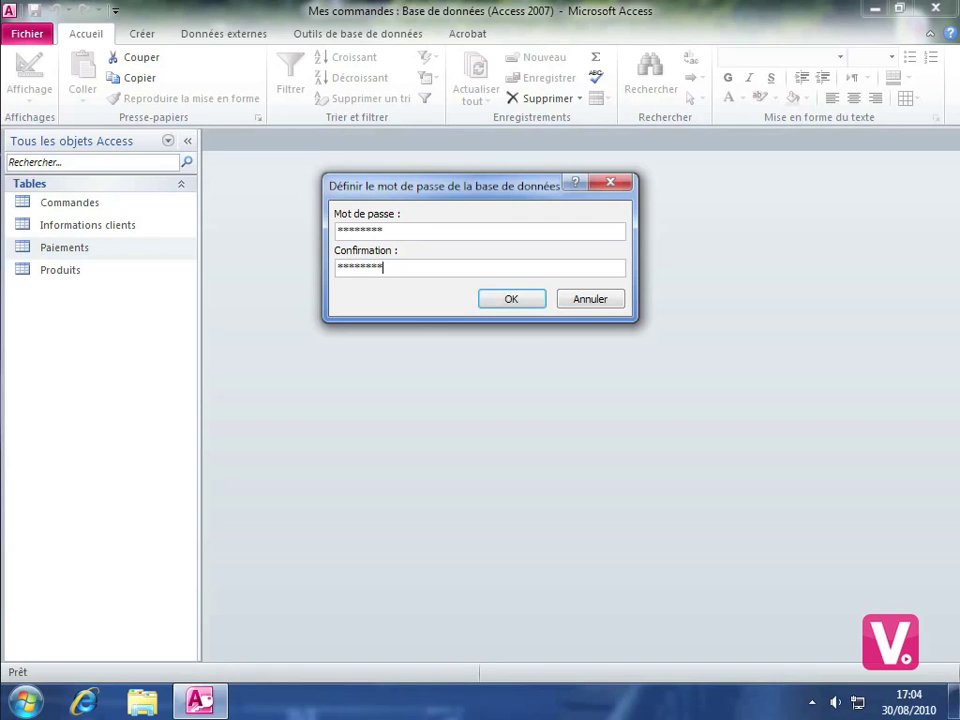
{"action": "left_click", "coordinate": [516, 296]}
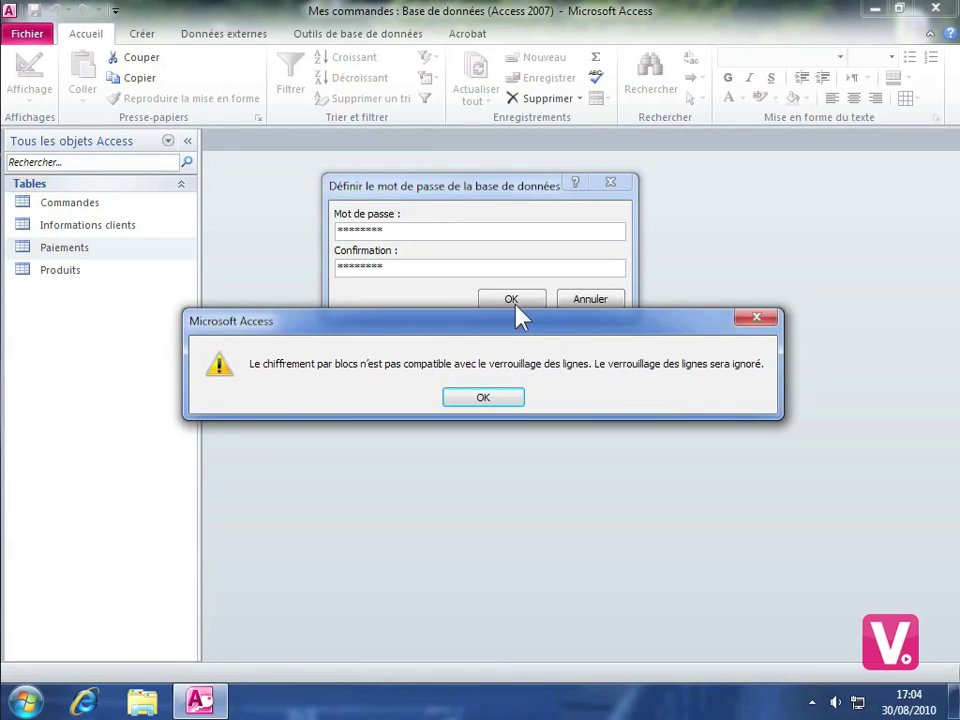
{"action": "left_click", "coordinate": [480, 400]}
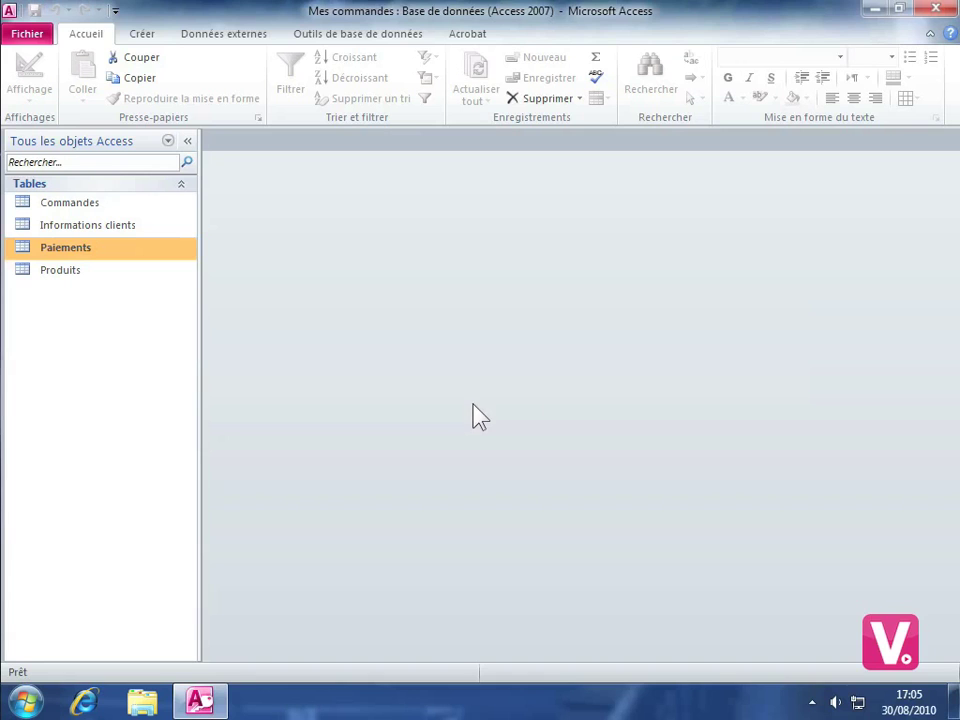
Close Access and reopen the Mes commandes database from its desktop file
{"action": "left_click", "coordinate": [939, 12]}
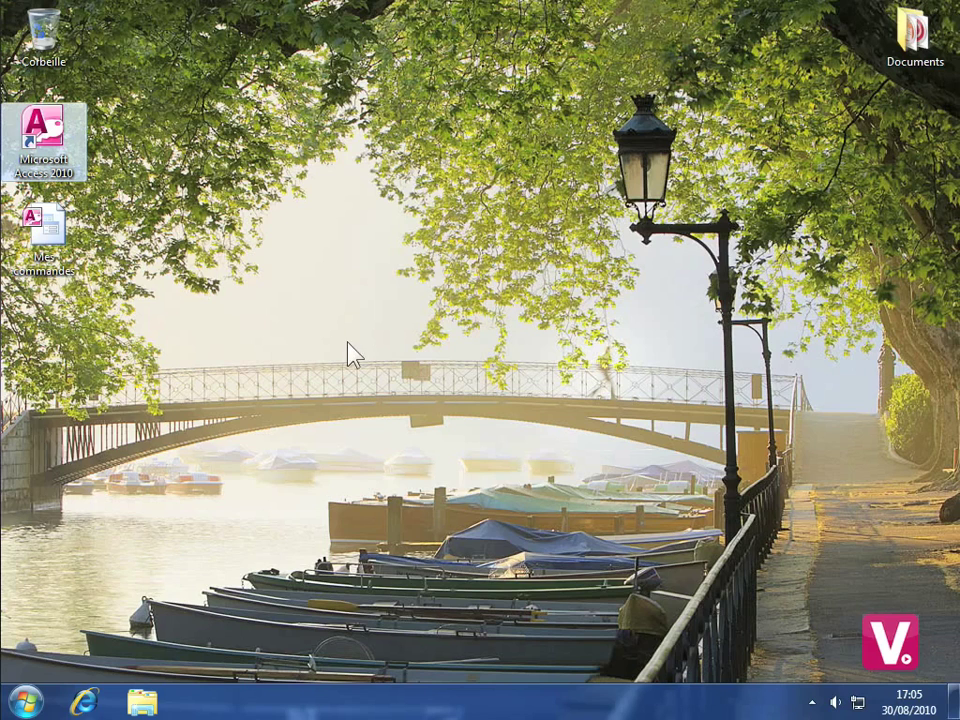
{"action": "left_click", "coordinate": [45, 228]}
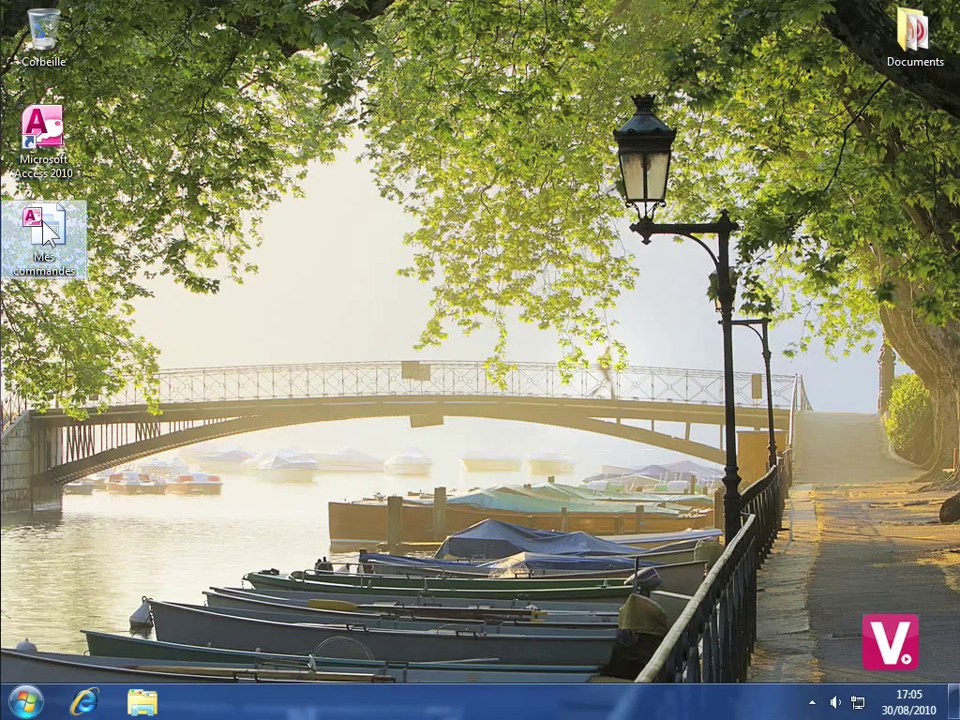
{"action": "double_click", "coordinate": [45, 228]}
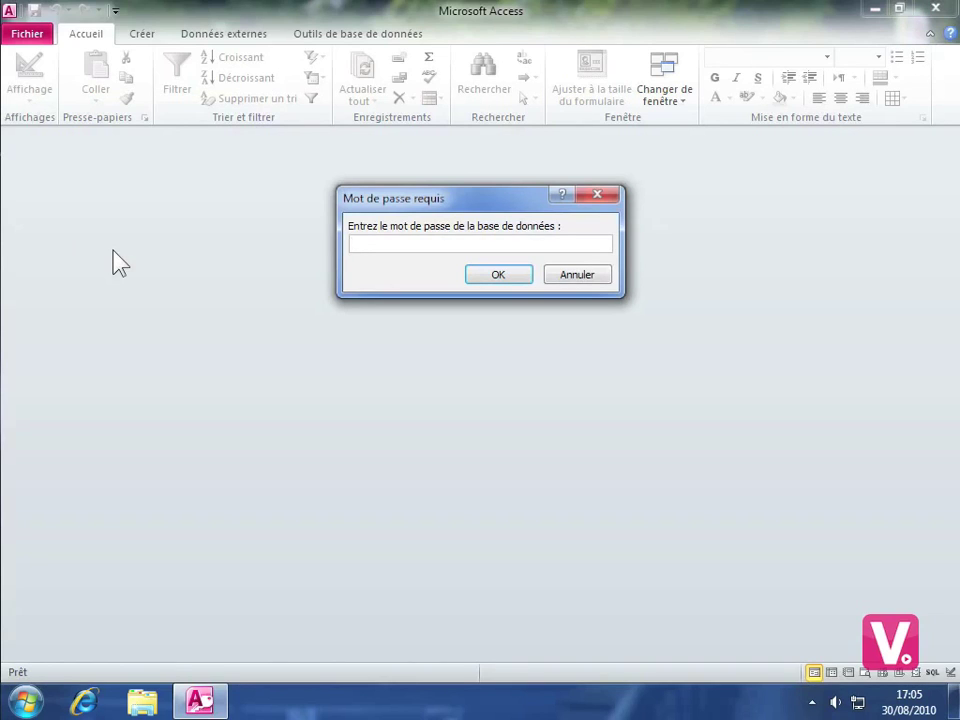
Test the password prompt with a wrong password, and unlock Mes commandes with the correct database password
{"action": "type", "text": "*******"}
{"action": "left_click", "coordinate": [521, 278]}
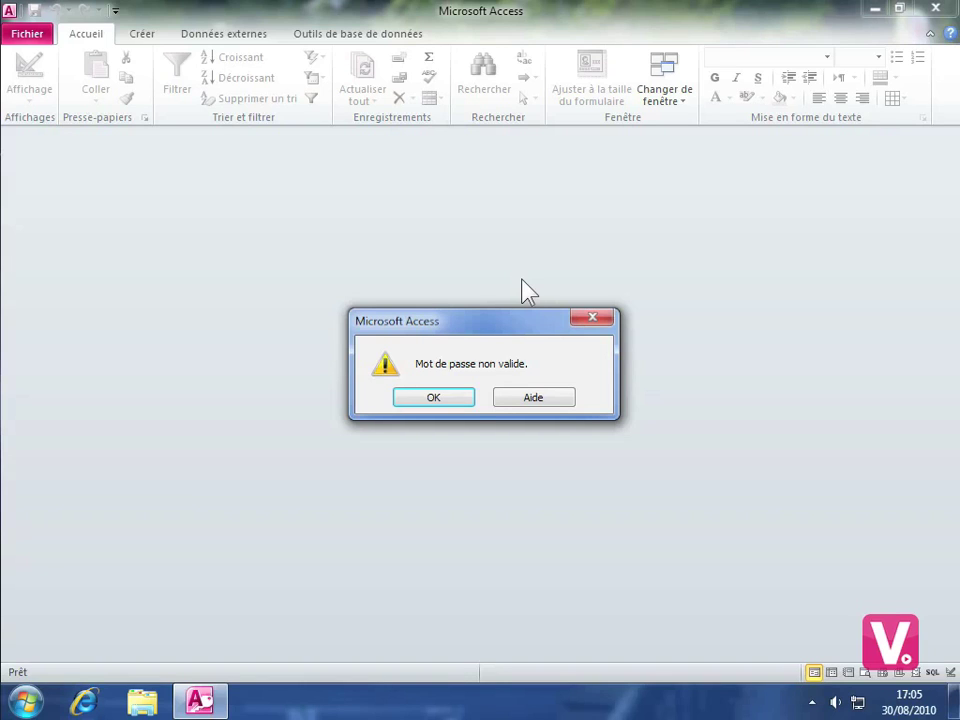
{"action": "left_click", "coordinate": [437, 398]}
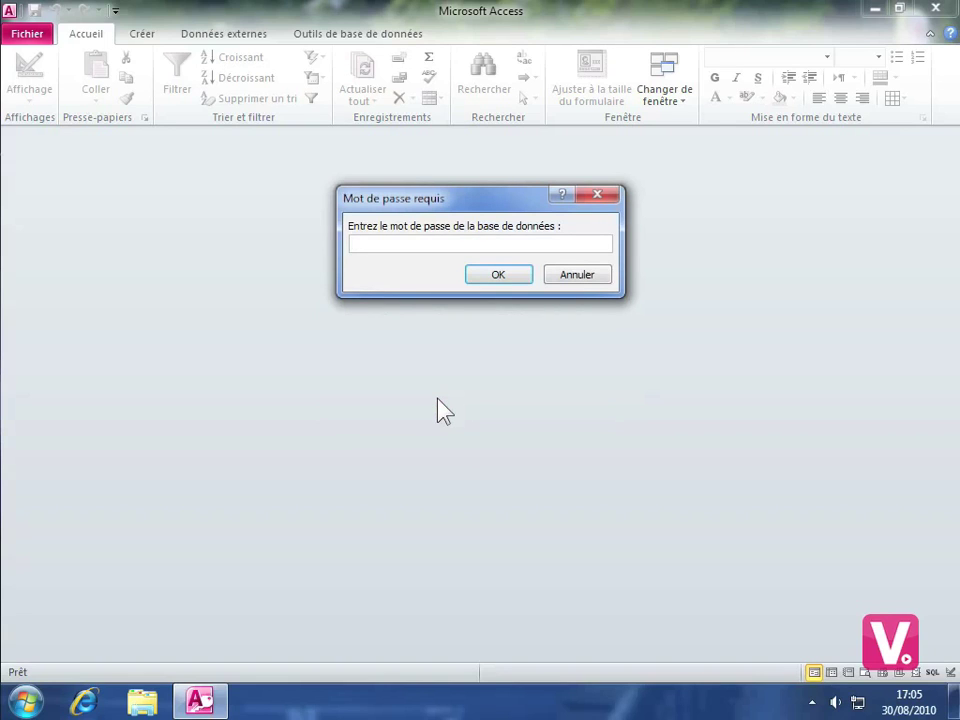
{"action": "type", "text": "********"}
{"action": "left_click", "coordinate": [505, 277]}
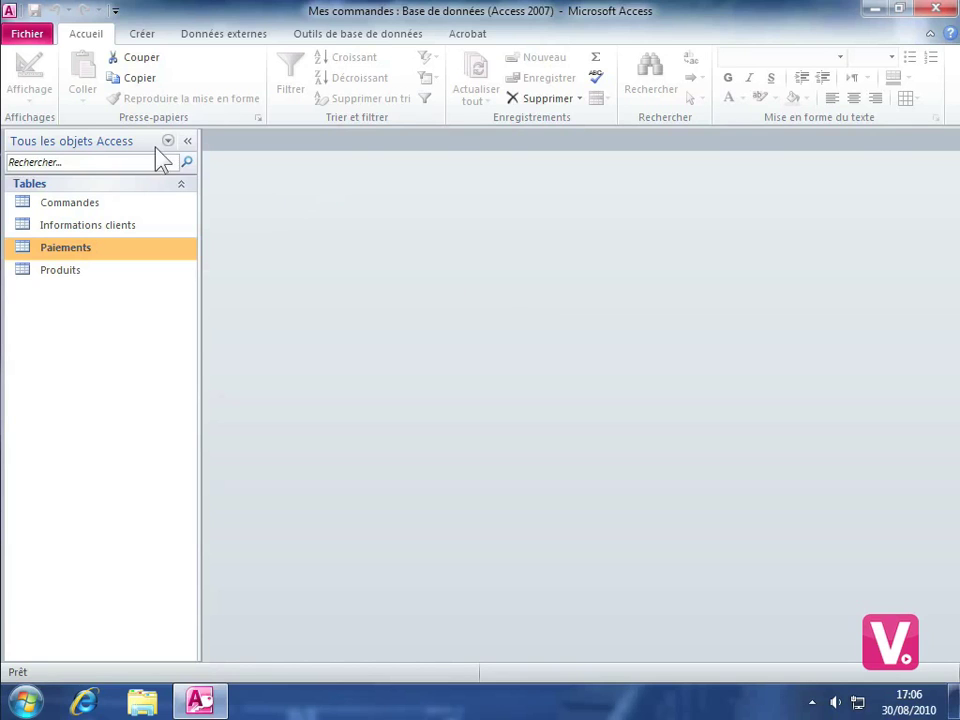
Try to remove the encryption from the Mes commandes database
{"action": "left_click", "coordinate": [28, 36]}
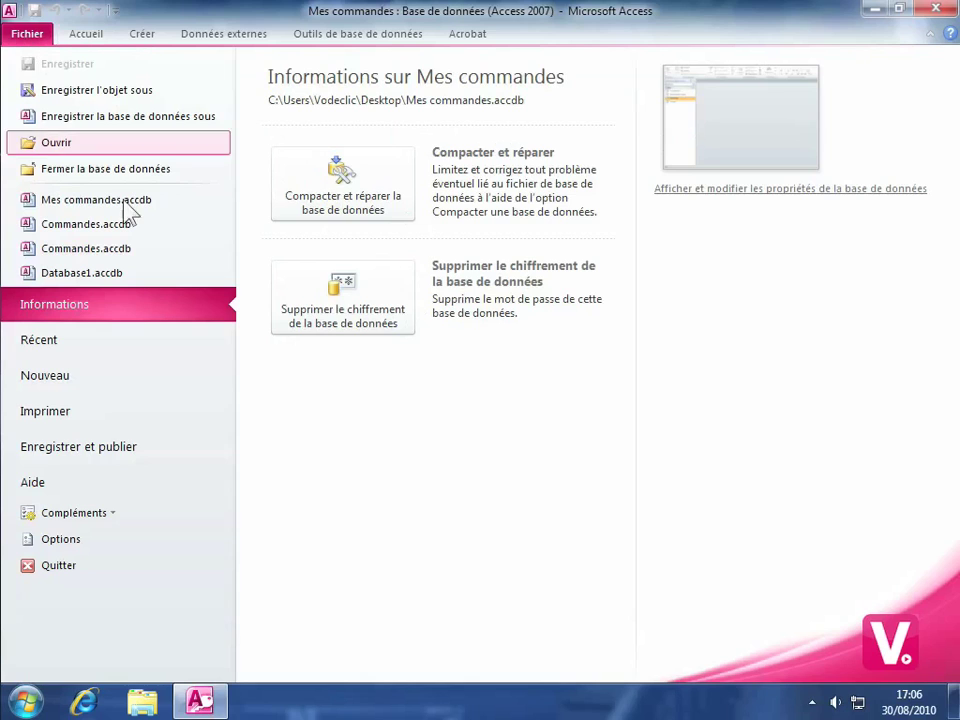
{"action": "left_click", "coordinate": [385, 305]}
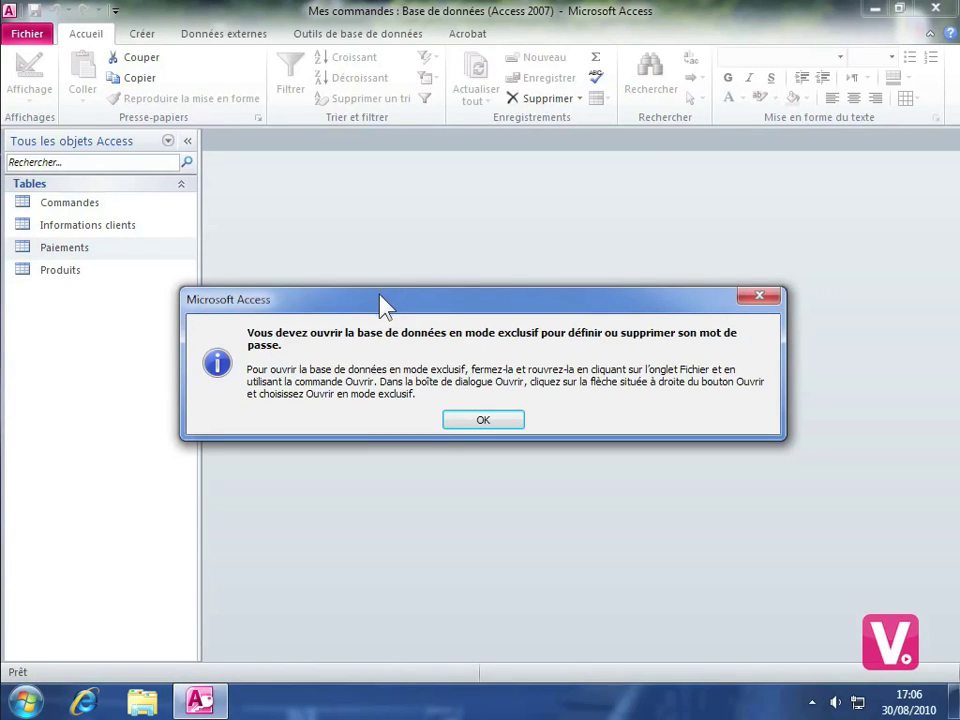
{"action": "left_click", "coordinate": [492, 422]}
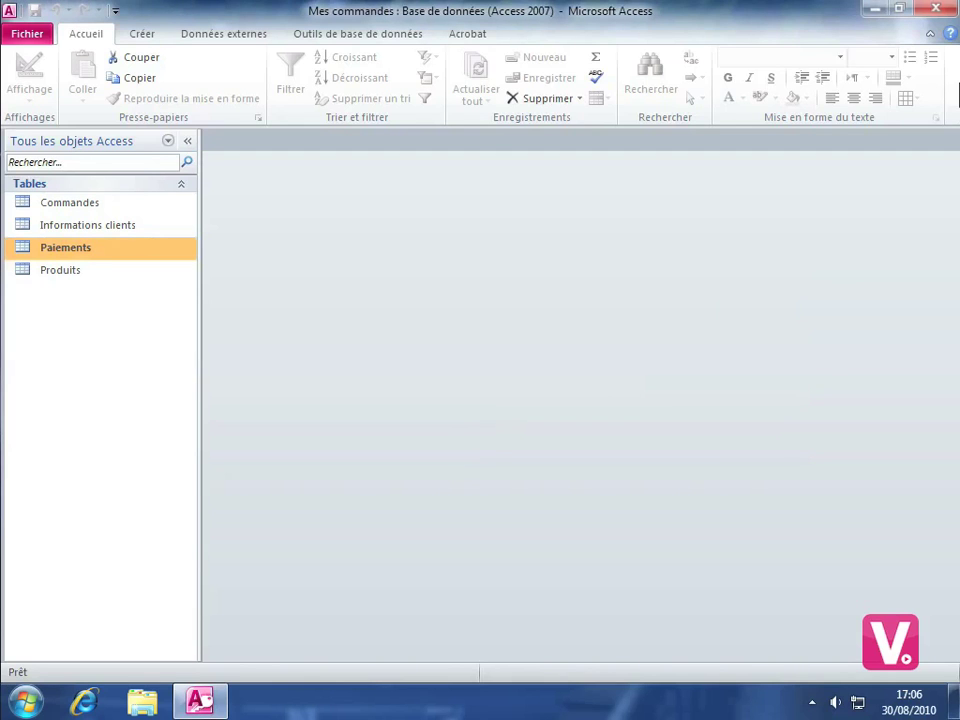
Restart Access and open Mes commandes from the desktop folder in exclusive mode, entering the database password
{"action": "left_click", "coordinate": [944, 12]}
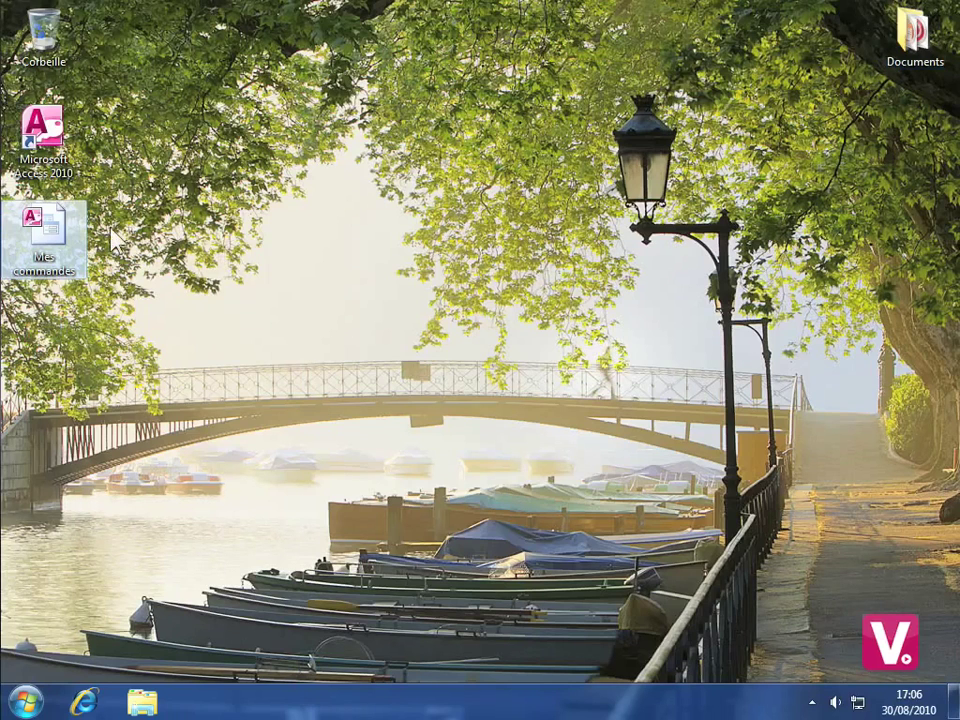
{"action": "double_click", "coordinate": [55, 148]}
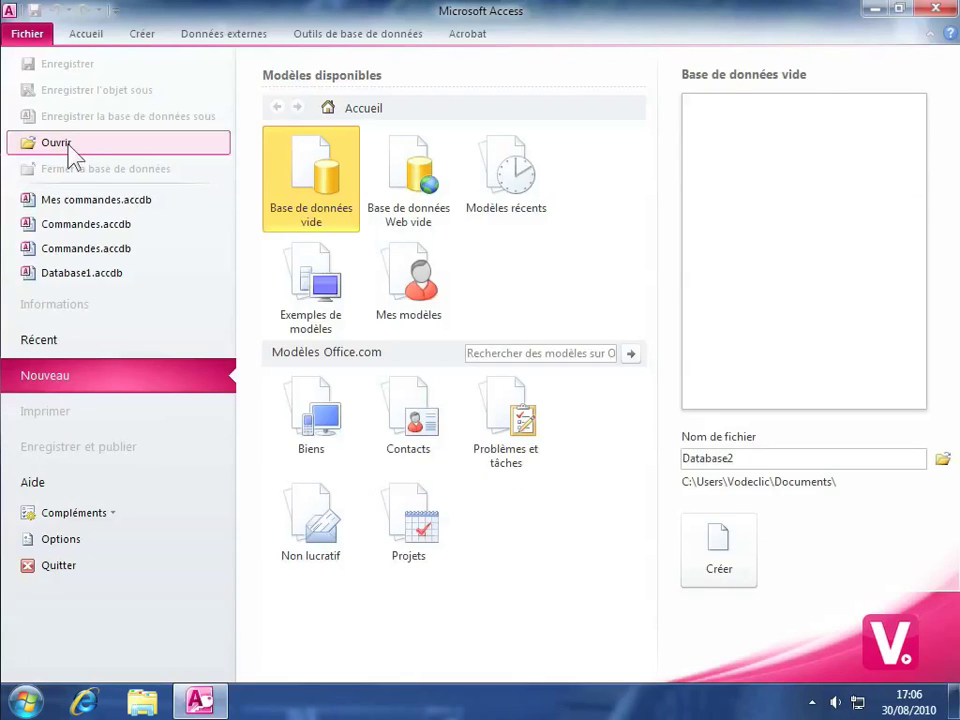
{"action": "left_click", "coordinate": [72, 148]}
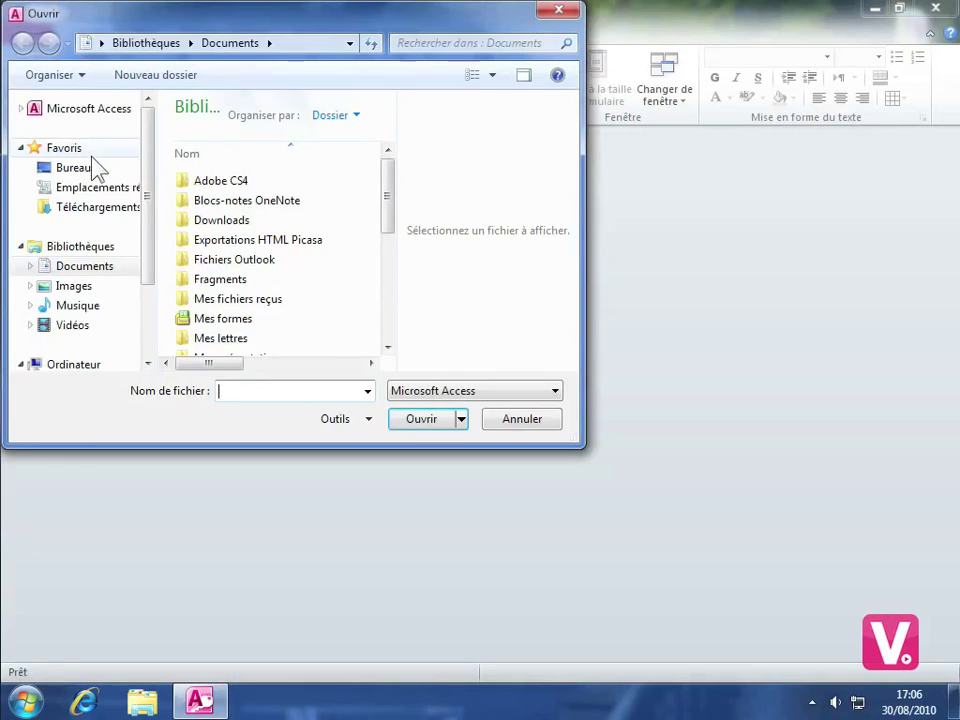
{"action": "left_click", "coordinate": [86, 170]}
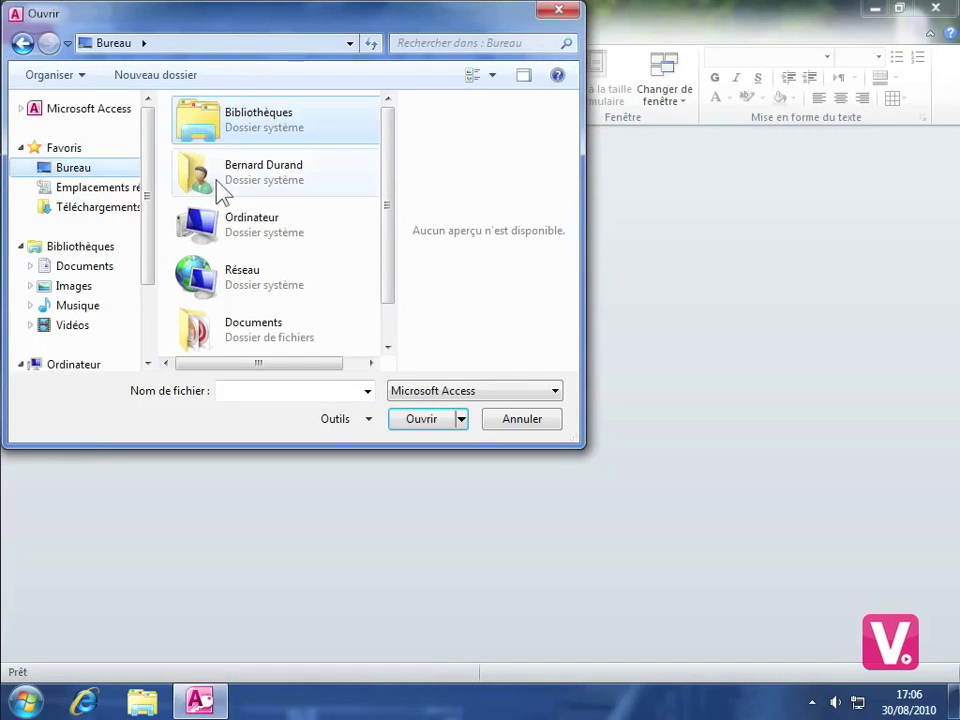
{"action": "left_click_drag", "start_coordinate": [388, 208], "coordinate": [388, 248]}
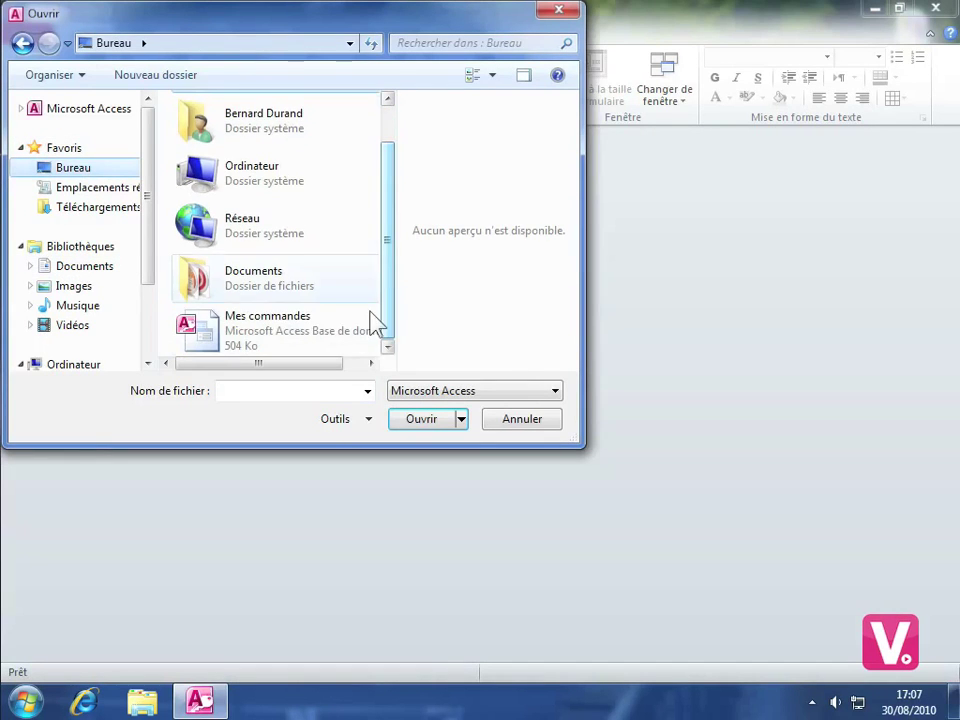
{"action": "left_click", "coordinate": [321, 337]}
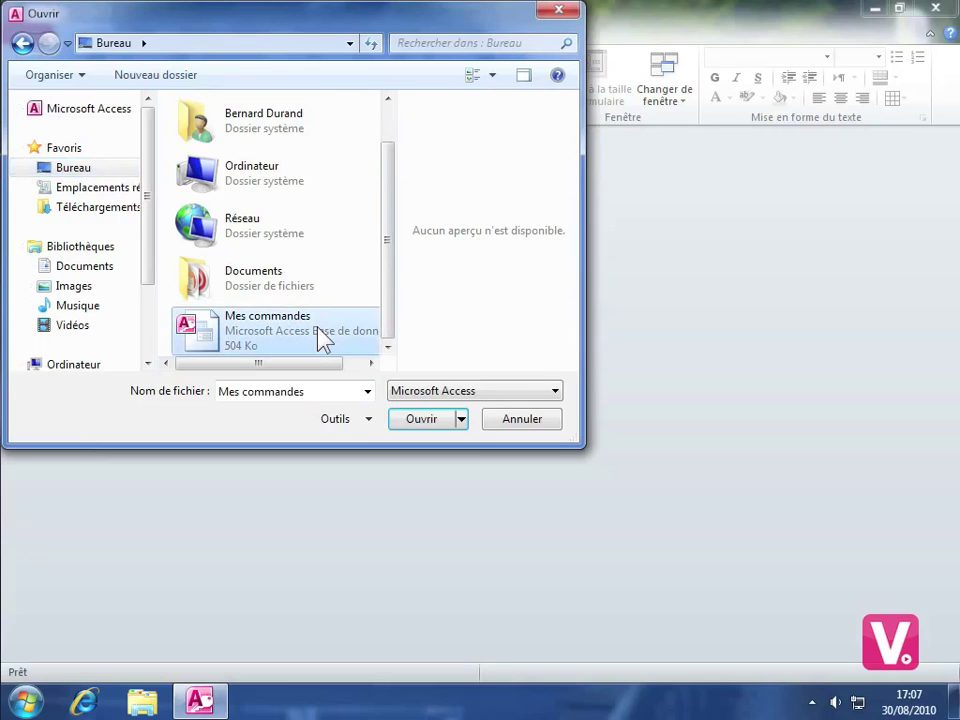
{"action": "left_click", "coordinate": [461, 419]}
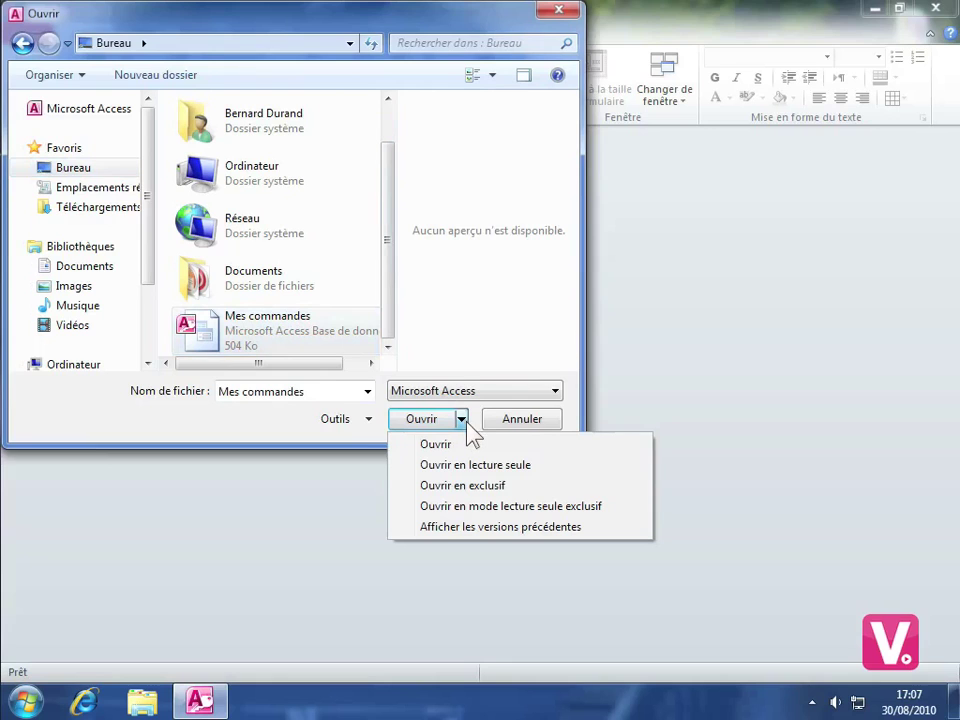
{"action": "left_click", "coordinate": [474, 486]}
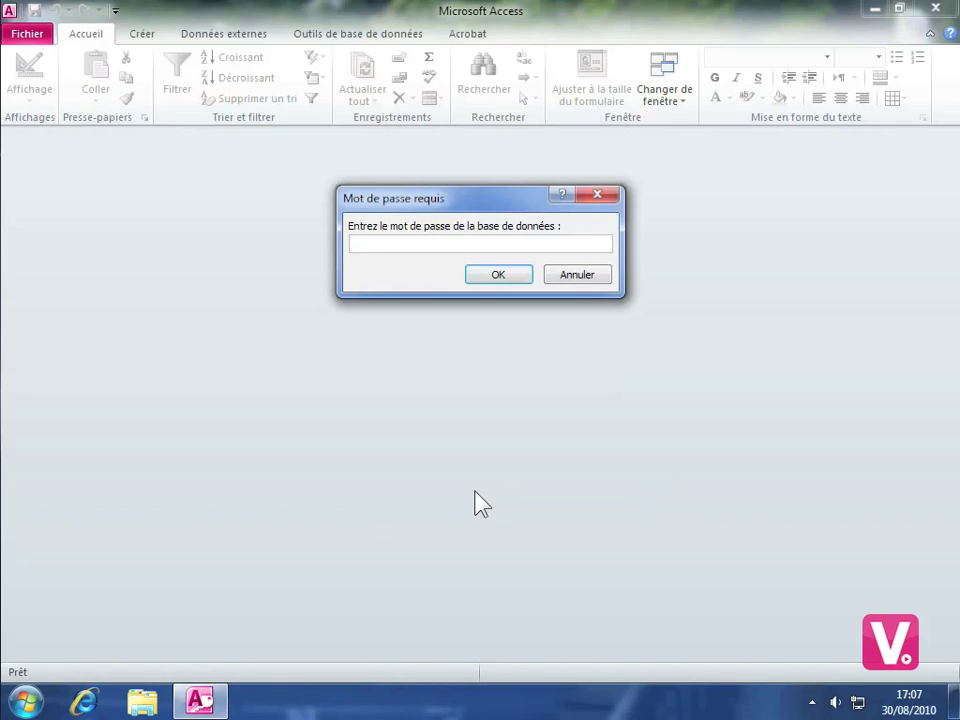
{"action": "type", "text": "********"}
{"action": "left_click", "coordinate": [497, 274]}
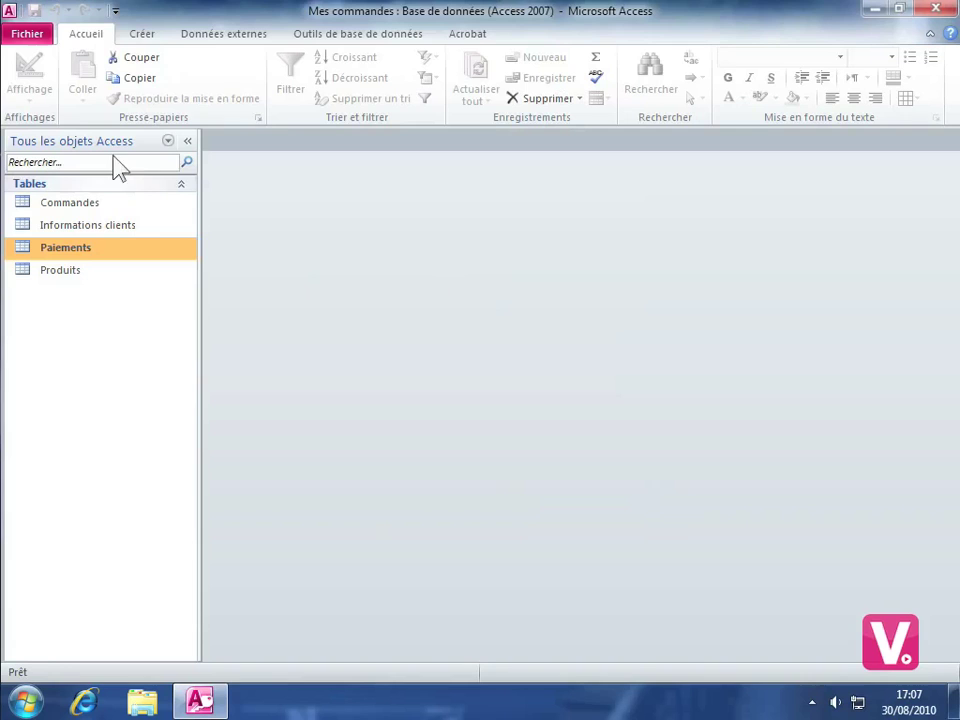
Remove the encryption from the Mes commandes database by entering its current database password
{"action": "left_click", "coordinate": [28, 40]}
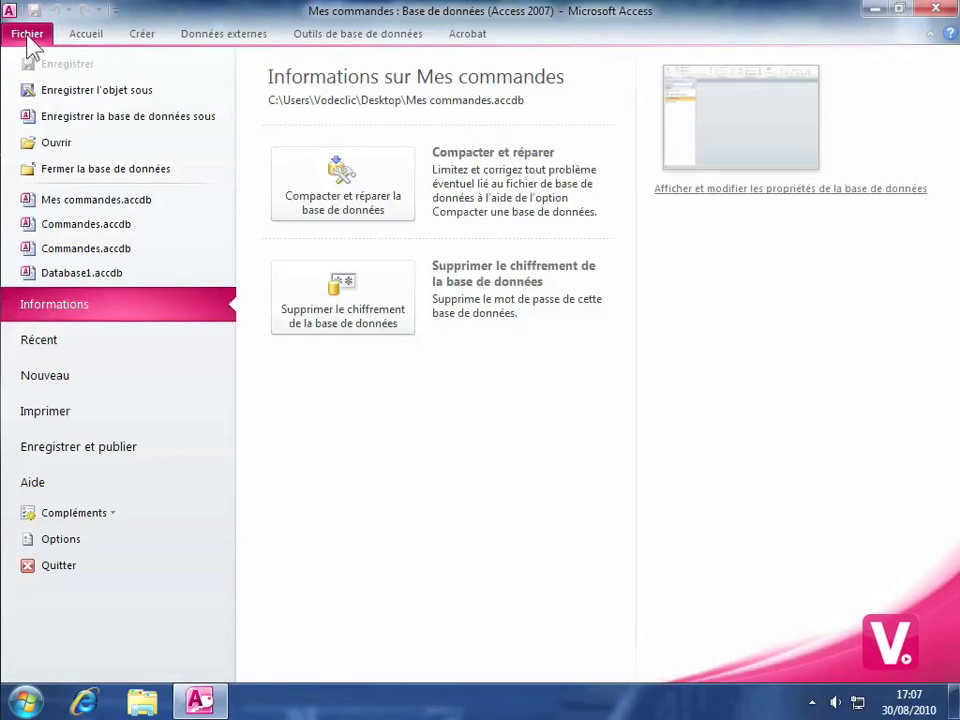
{"action": "left_click", "coordinate": [333, 306]}
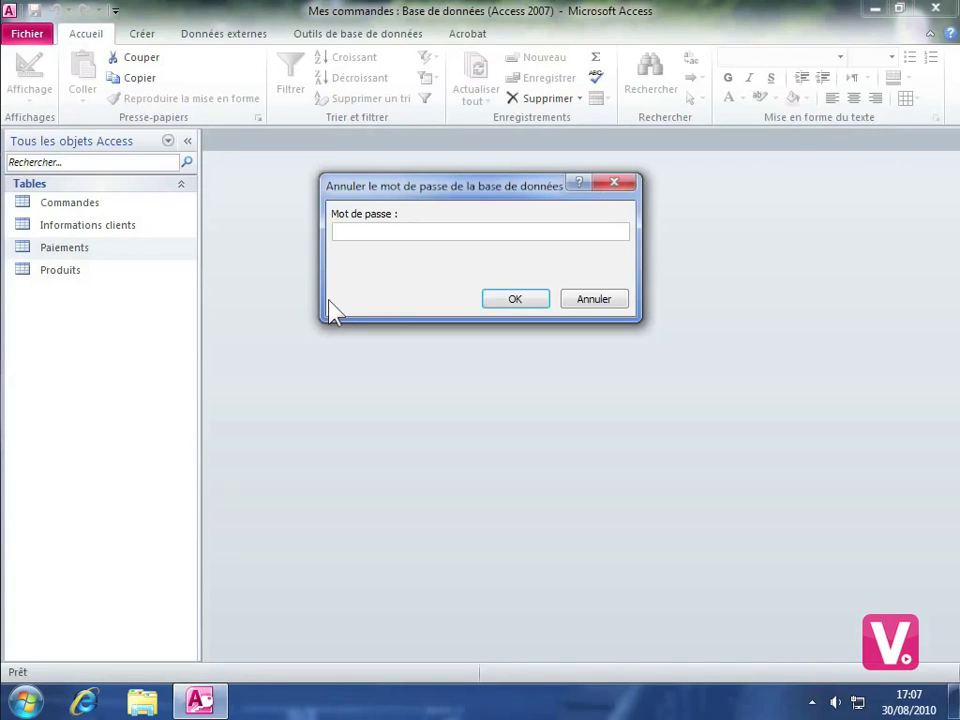
{"action": "type", "text": "********"}
{"action": "left_click", "coordinate": [497, 296]}
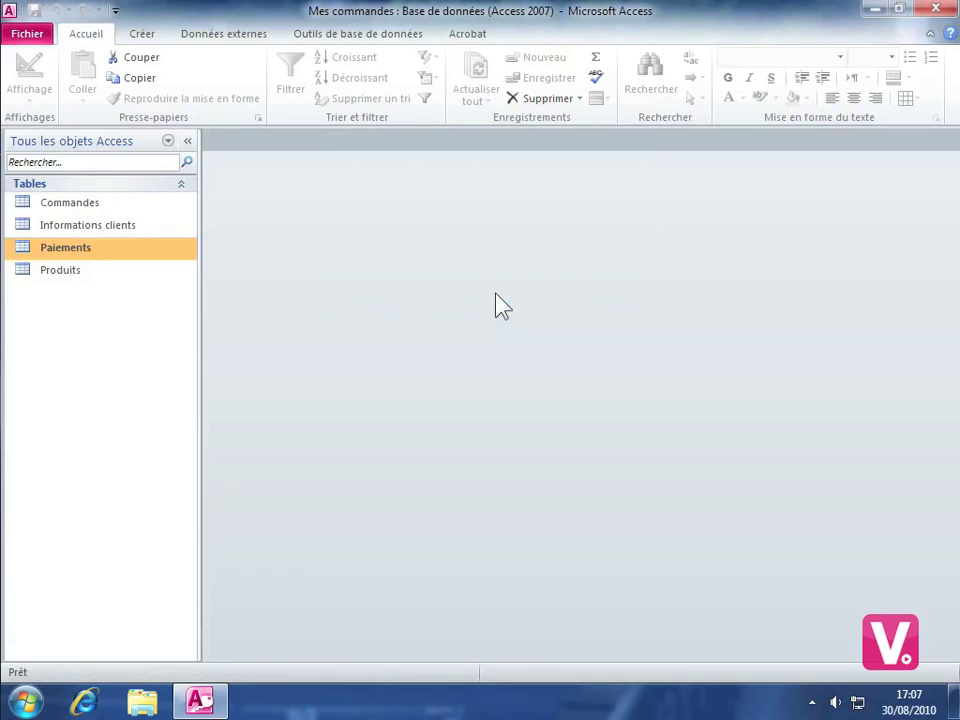